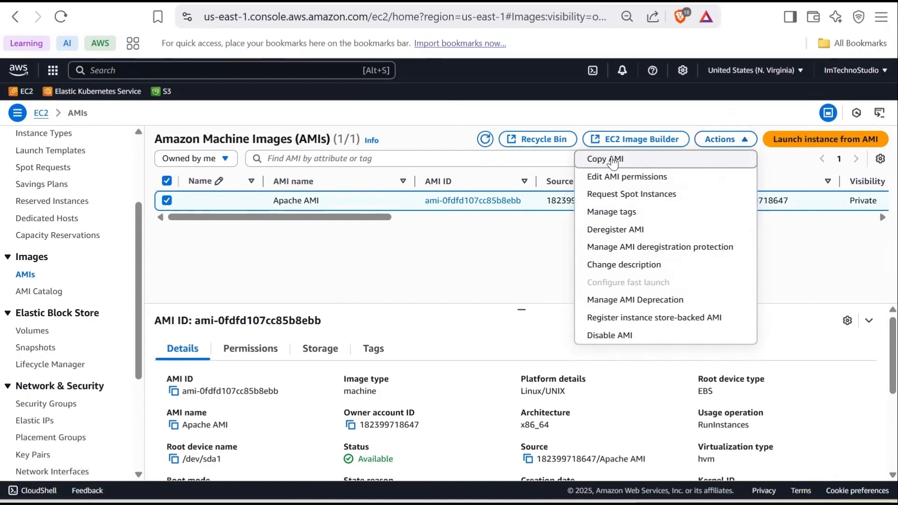
Step: Copy the Apache AMI to Asia Pacific (Mumbai), changing the description prefix to Mumbai
left_click(612, 161)
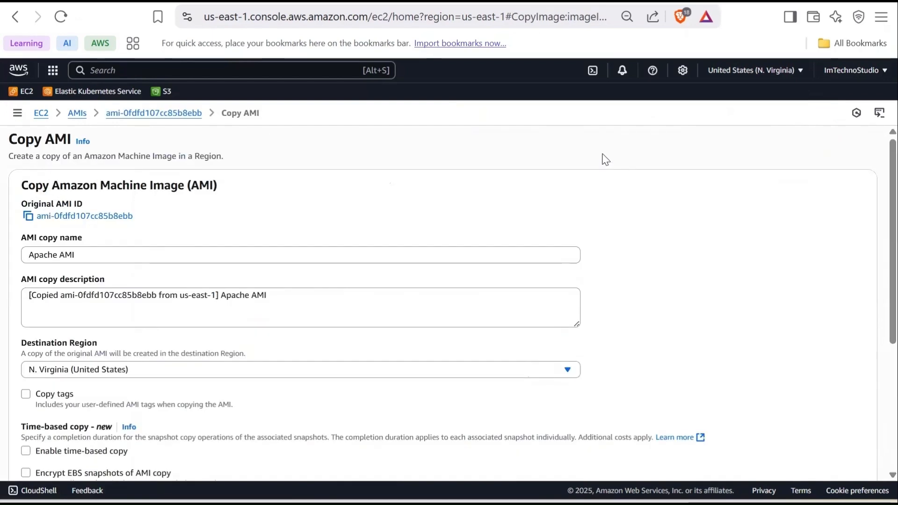
scroll(358, 215, "down", 3)
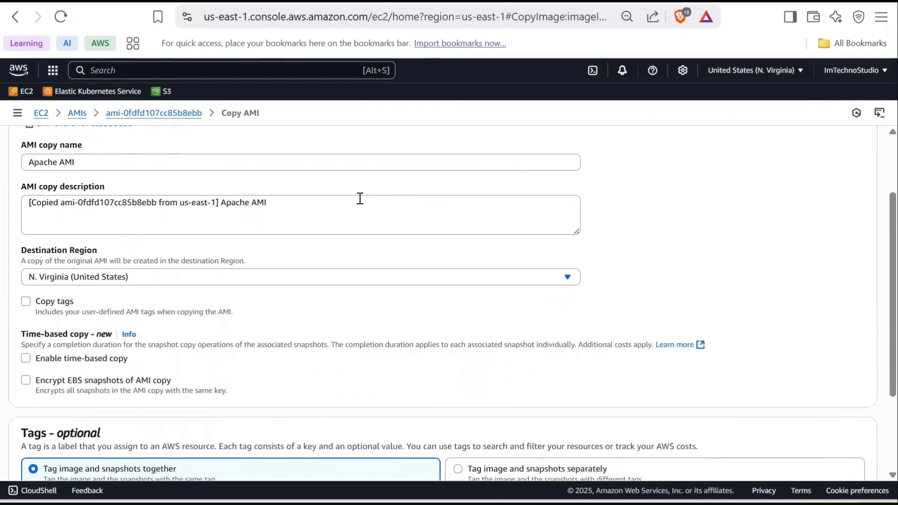
left_click(221, 202)
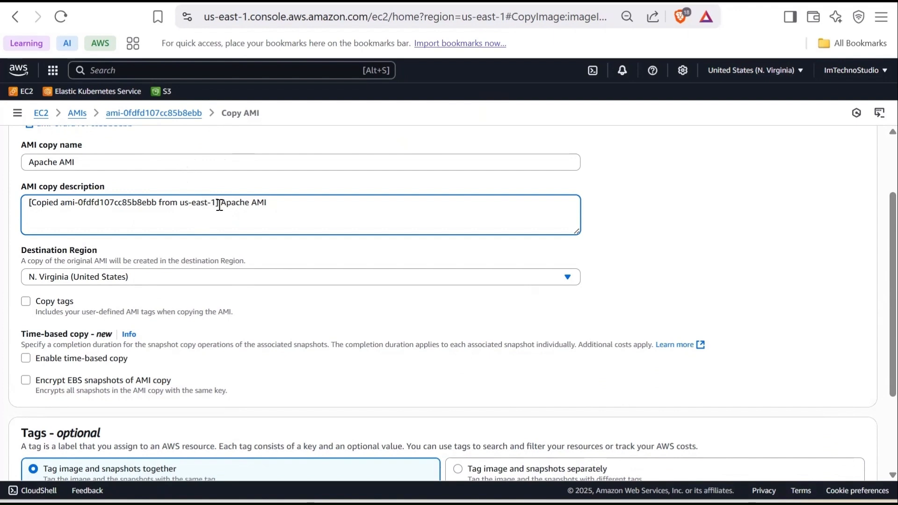
left_click_drag(219, 205, 31, 200)
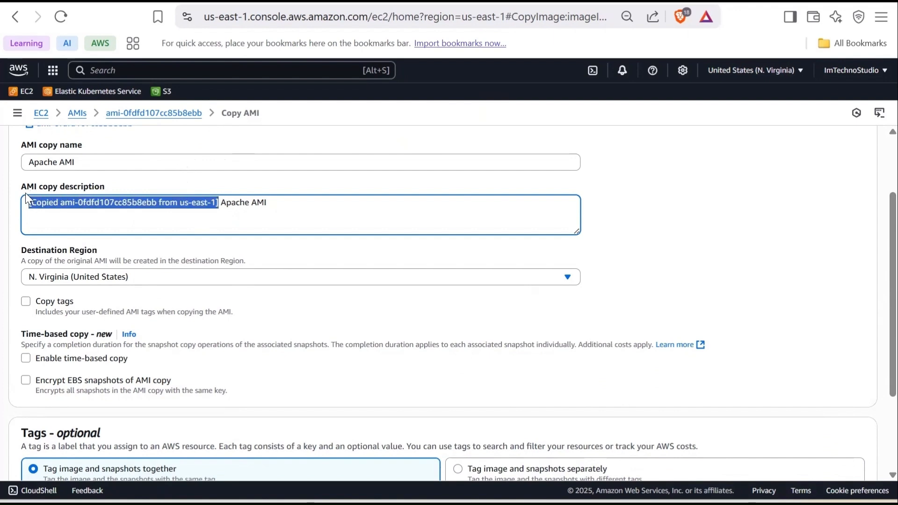
type("Mumbai")
scroll(140, 166, "down", 2)
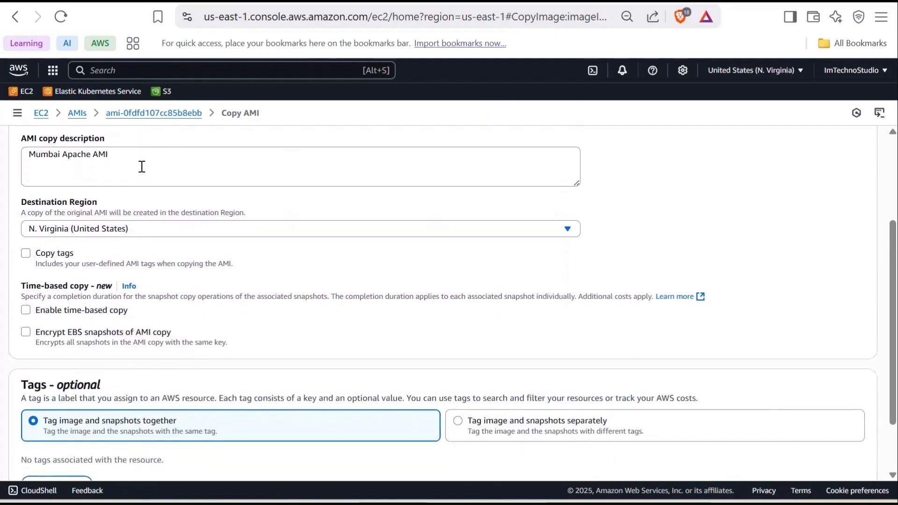
left_click(149, 182)
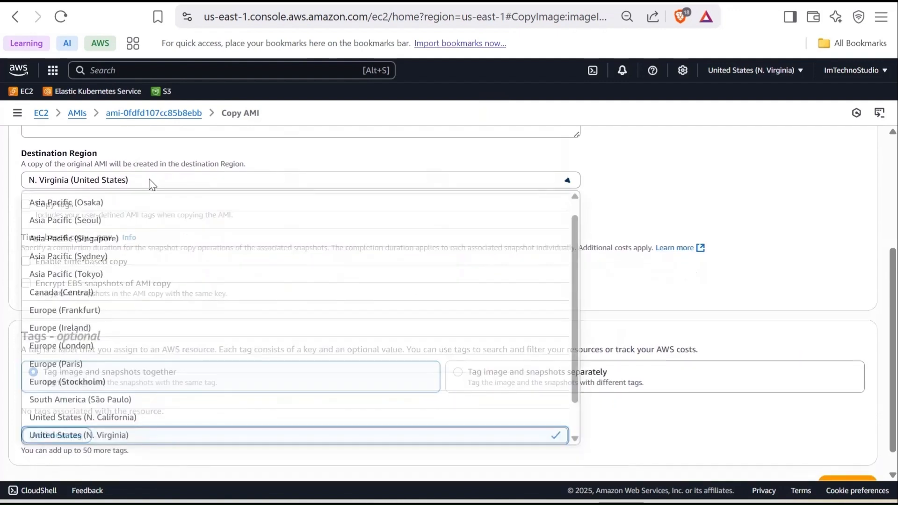
scroll(61, 209, "up", 1)
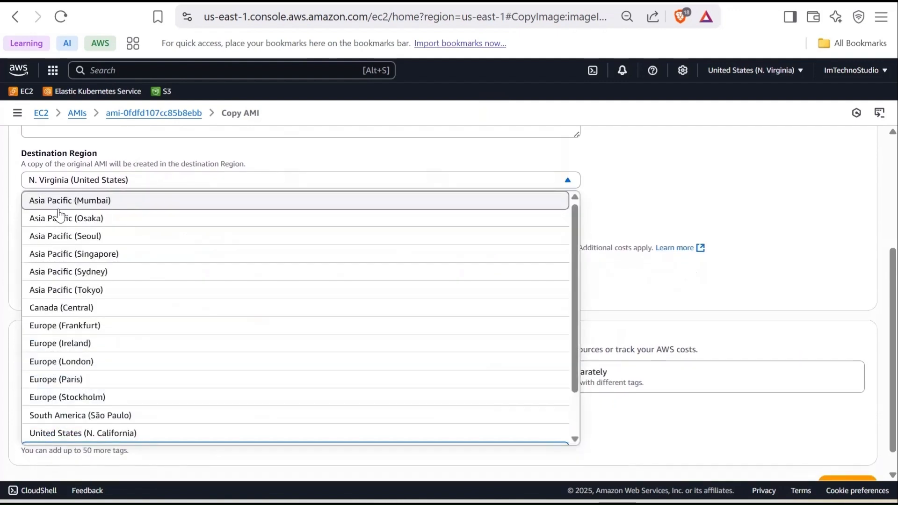
left_click(101, 202)
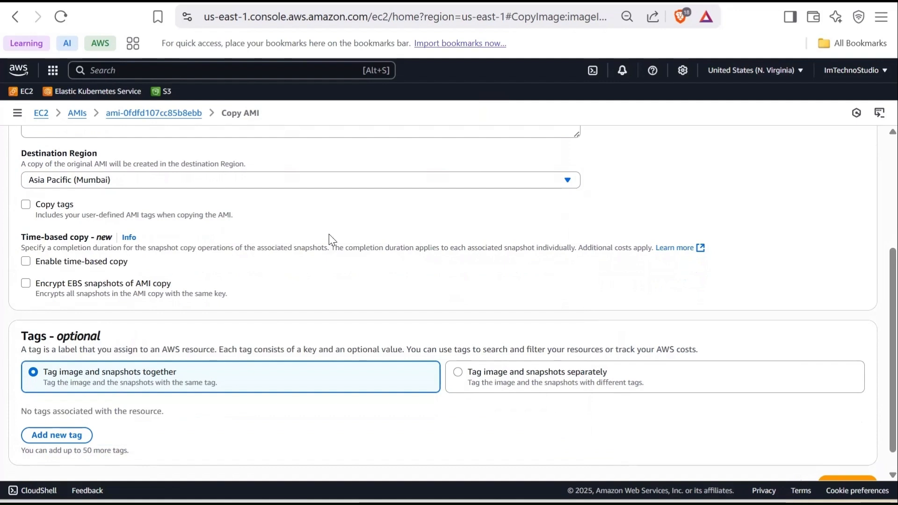
scroll(330, 236, "down", 1)
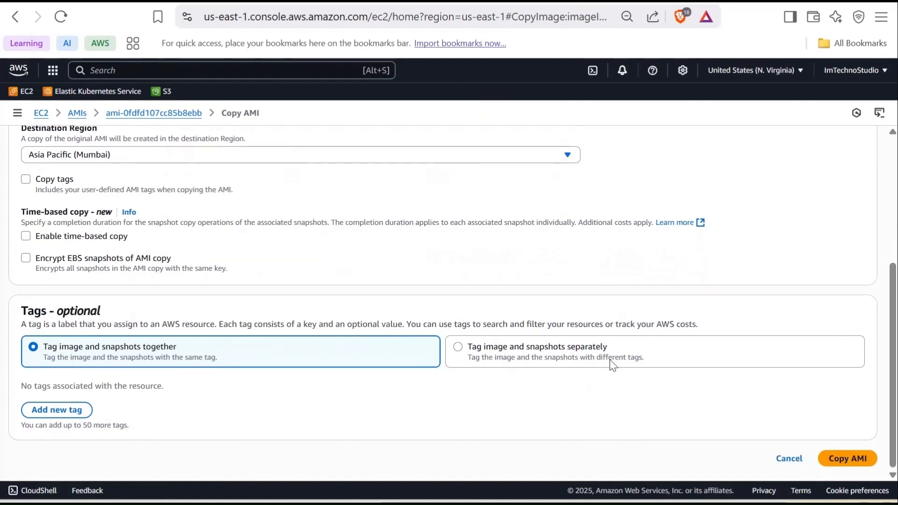
left_click(847, 457)
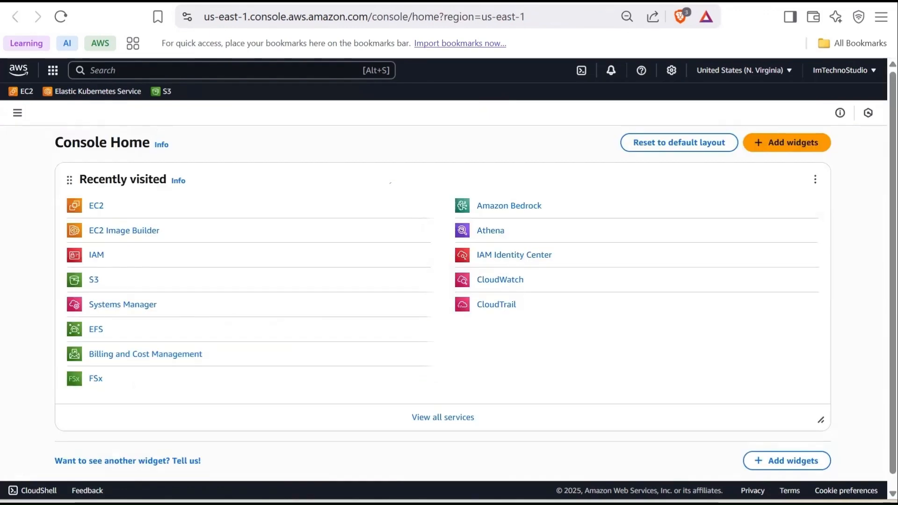
Step: Switch the console region to Asia Pacific (Mumbai) and open the EC2 service
left_click(738, 70)
left_click(645, 205)
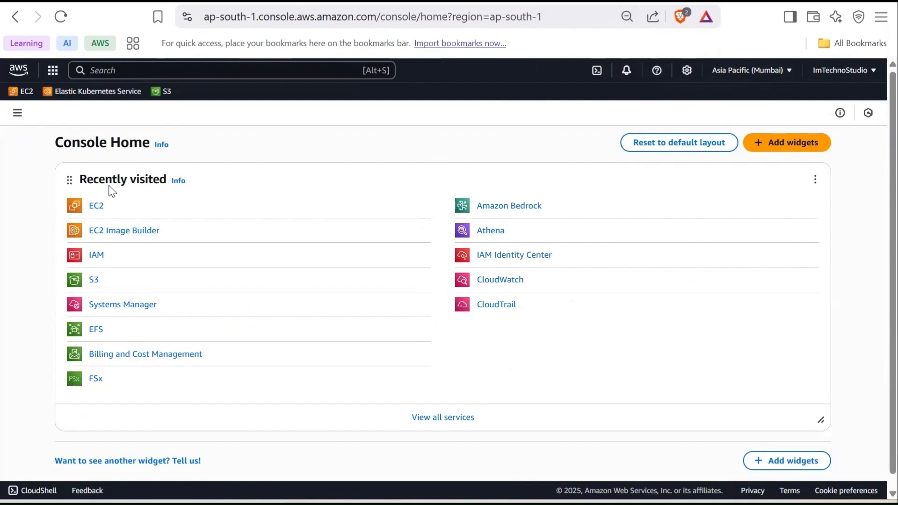
left_click(155, 71)
type("ec2")
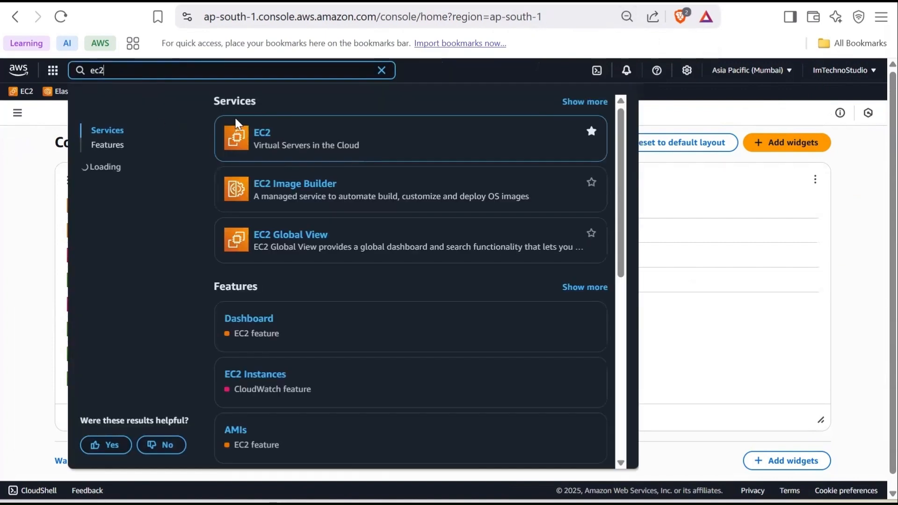
left_click(262, 135)
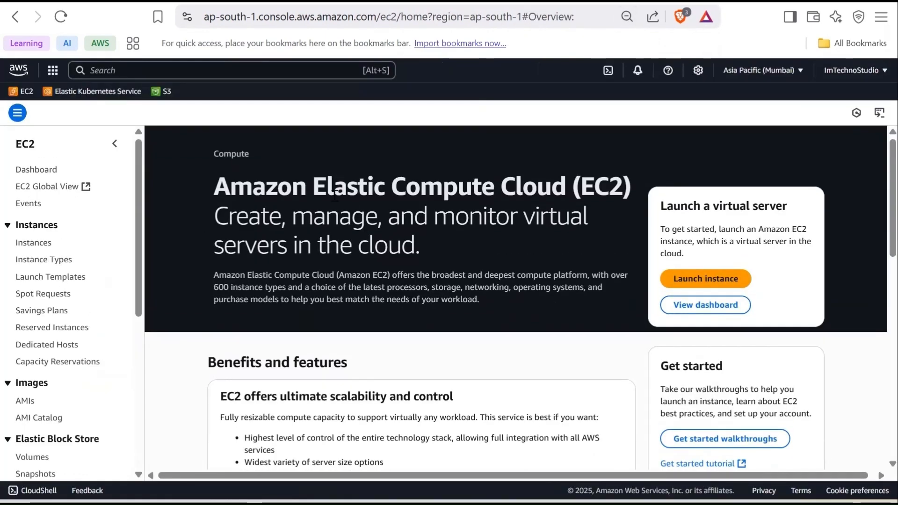
Step: Open the AMIs list and select the copied Apache AMI
scroll(147, 283, "down", 2)
scroll(45, 374, "down", 3)
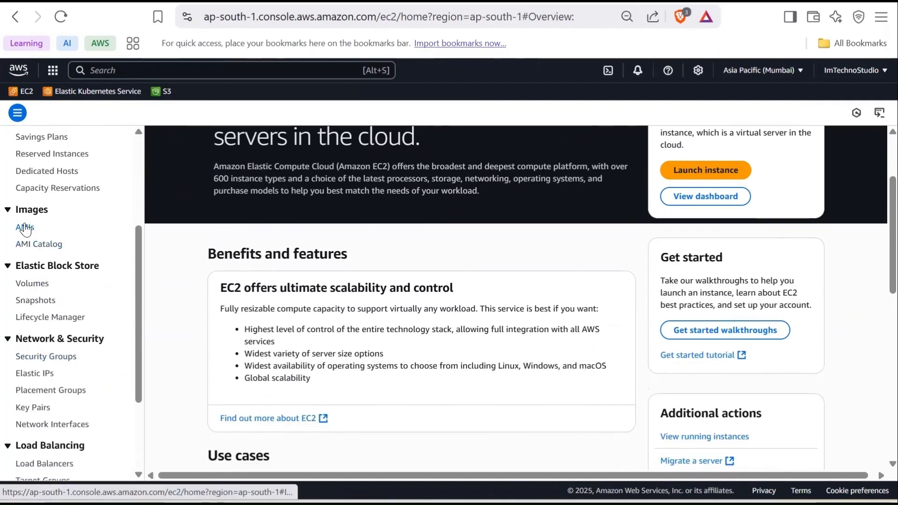
left_click(25, 228)
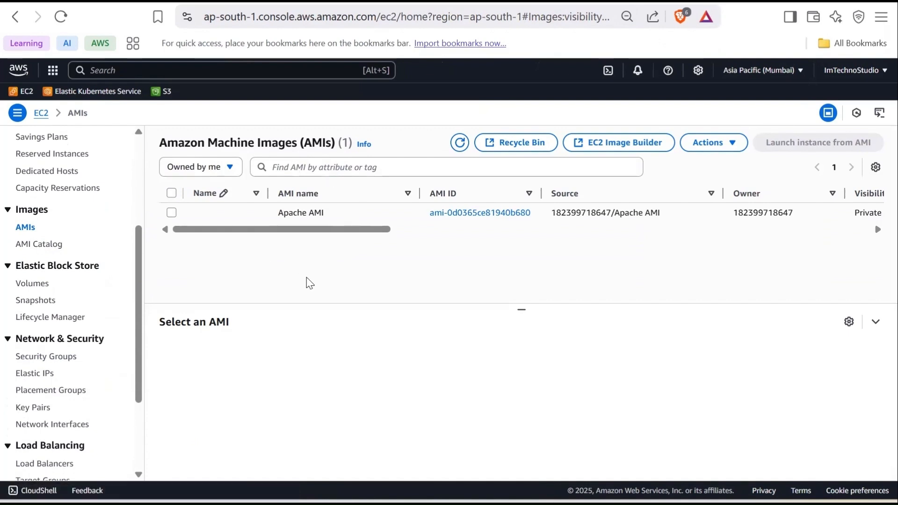
left_click_drag(289, 229, 427, 229)
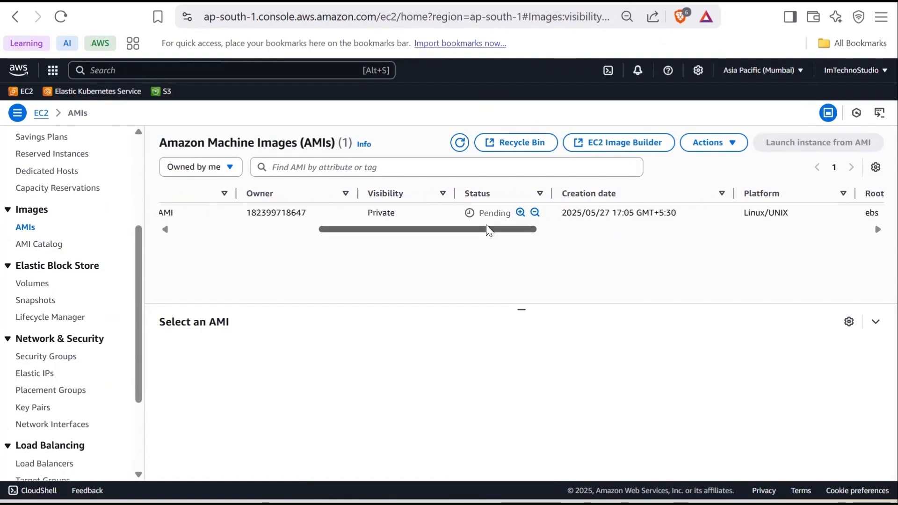
left_click_drag(481, 237, 342, 293)
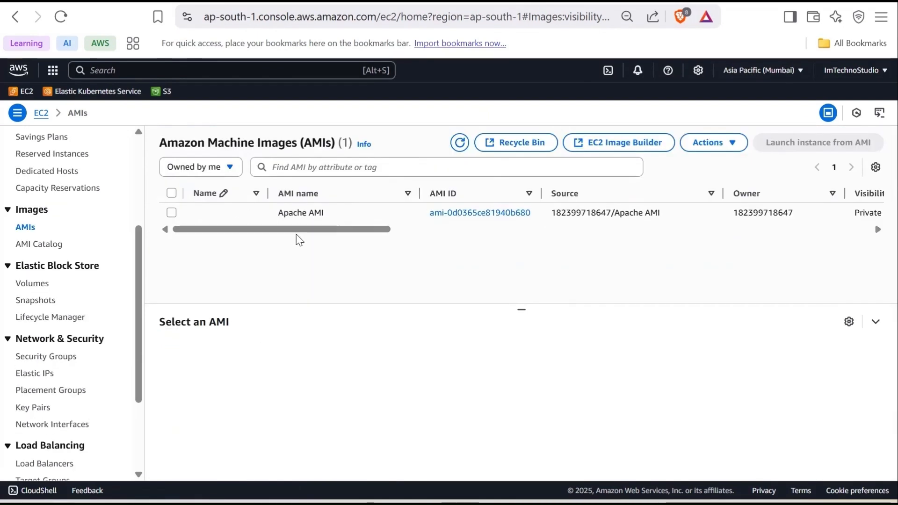
left_click_drag(350, 229, 327, 234)
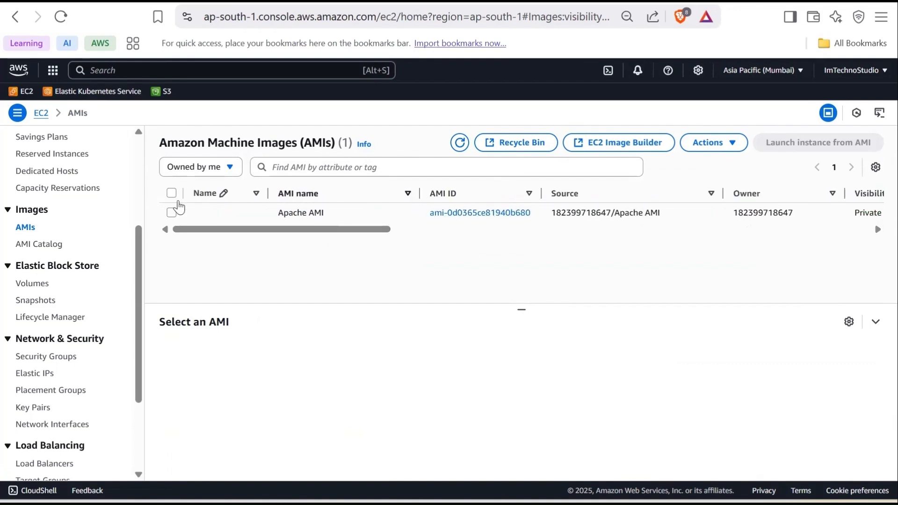
left_click(171, 213)
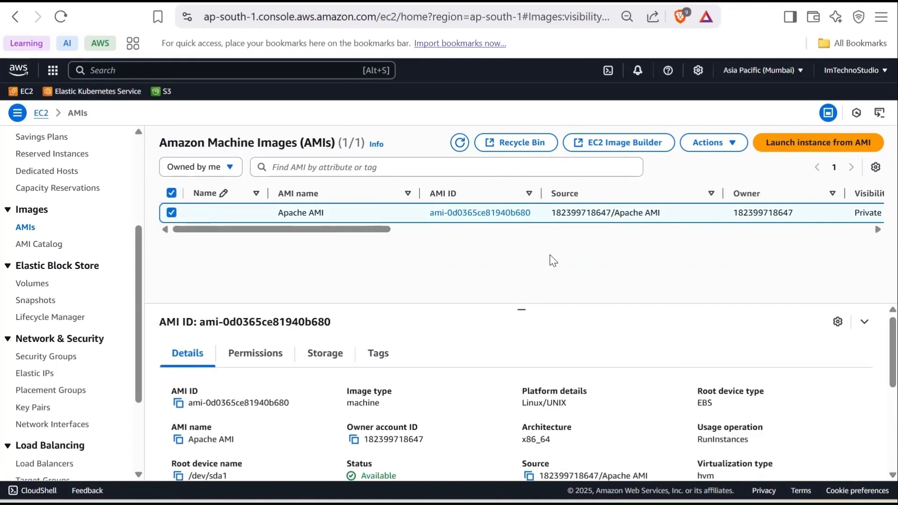
Step: Start launching an instance from the Apache AMI, named 'Mumbai Instance'
left_click(796, 149)
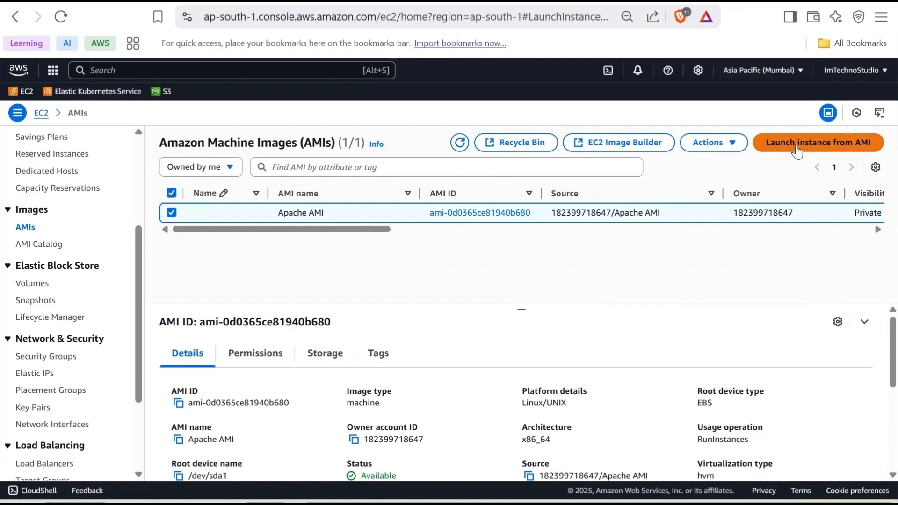
scroll(295, 263, "down", 1)
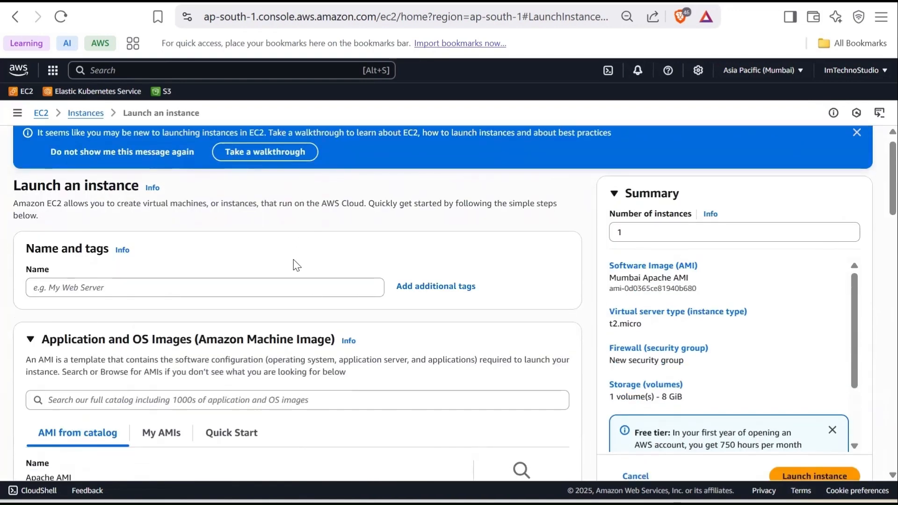
left_click(258, 234)
type("Mumbai Instance")
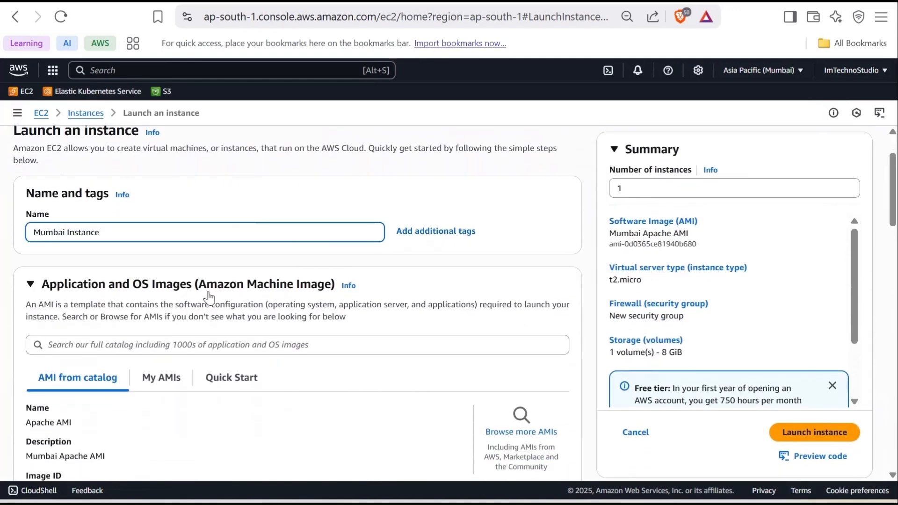
scroll(196, 280, "down", 4)
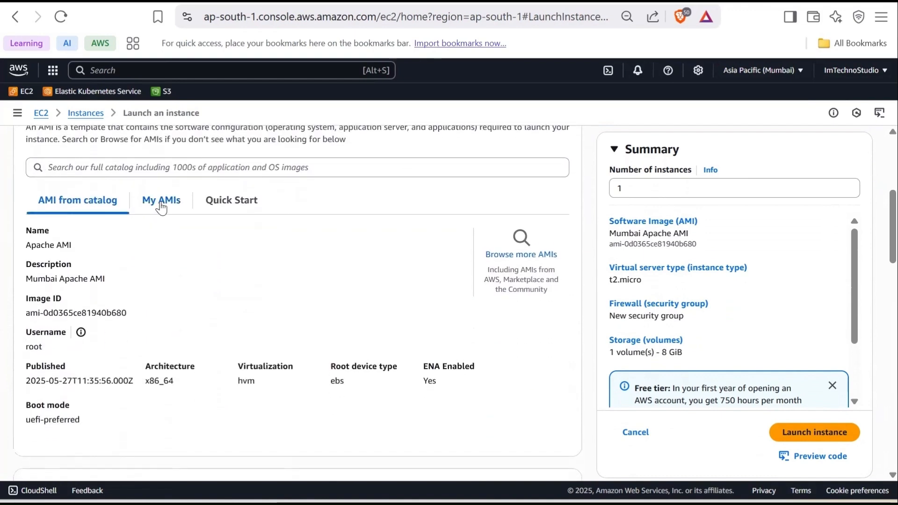
left_click(164, 210)
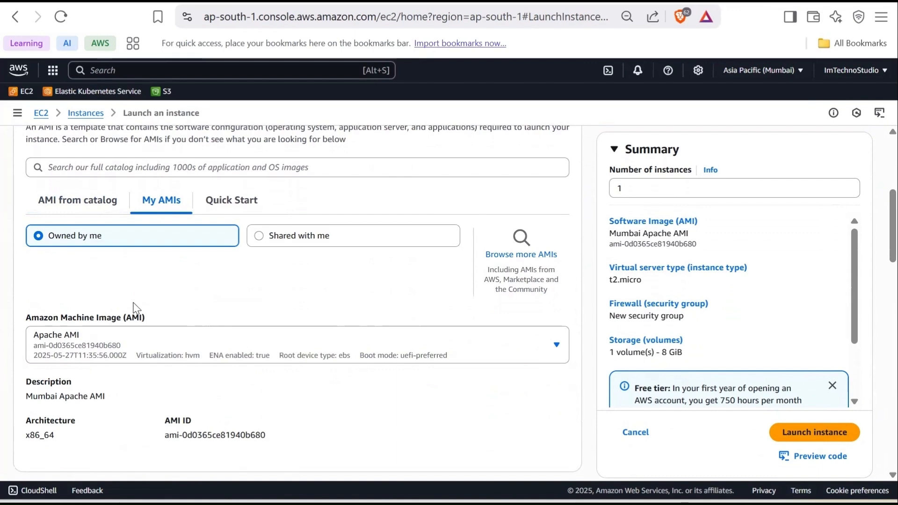
Step: Choose no key pair, disallow SSH, allow HTTP from the internet, and launch the instance
scroll(140, 313, "down", 5)
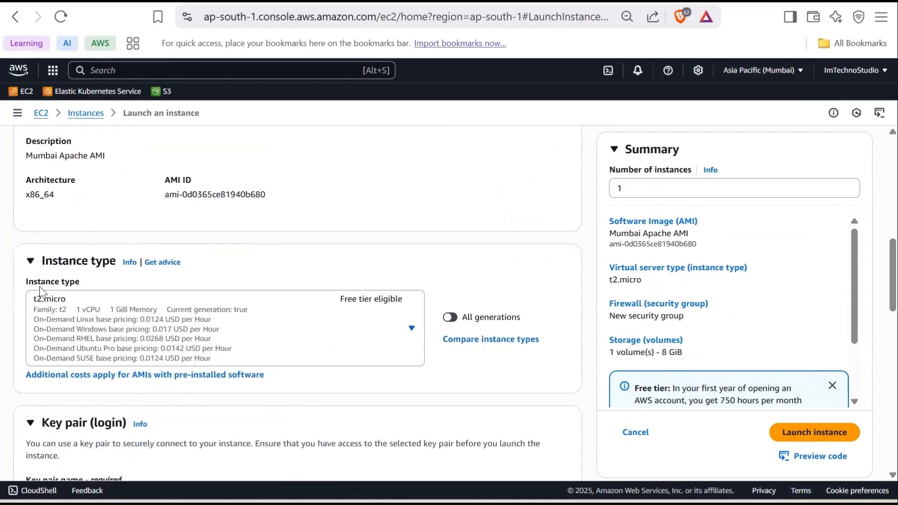
scroll(142, 310, "down", 4)
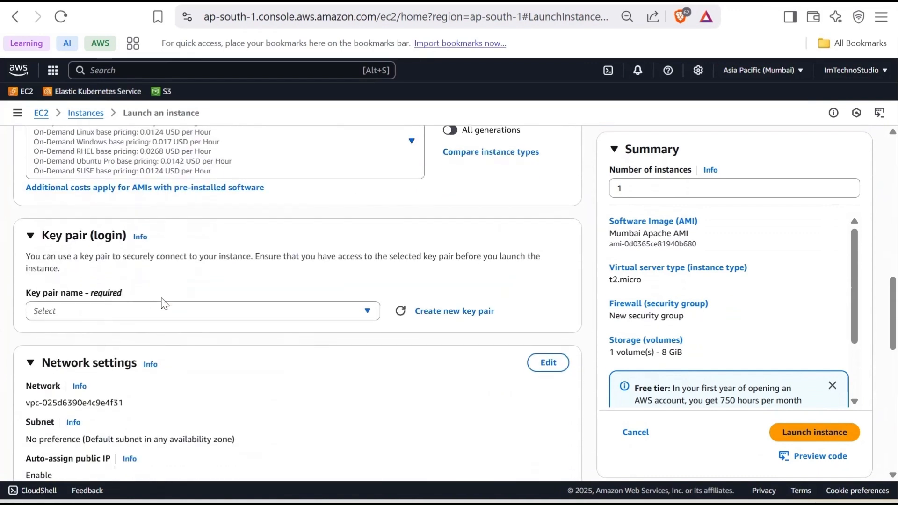
left_click(163, 318)
left_click(161, 352)
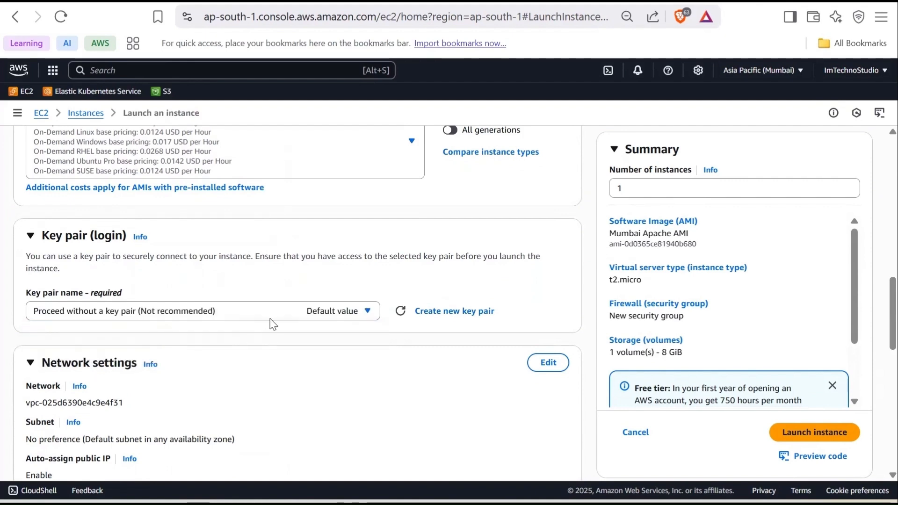
scroll(234, 320, "down", 7)
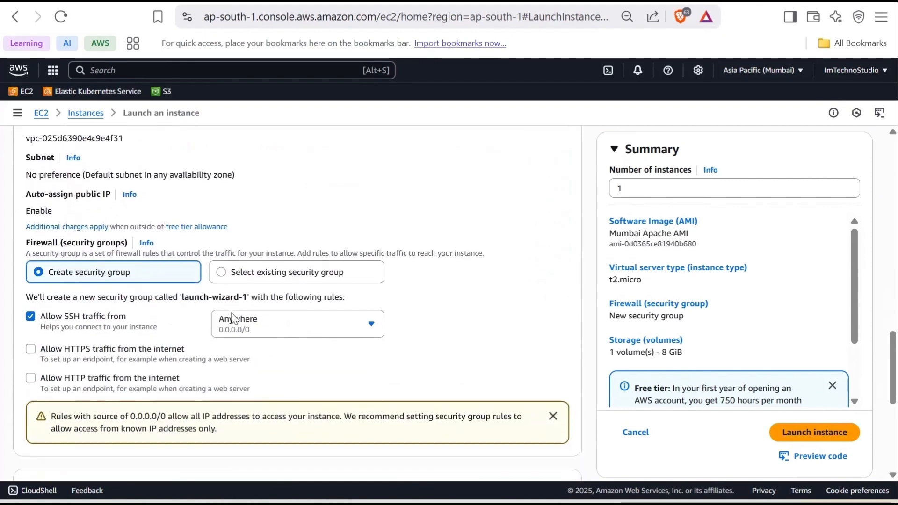
left_click(29, 264)
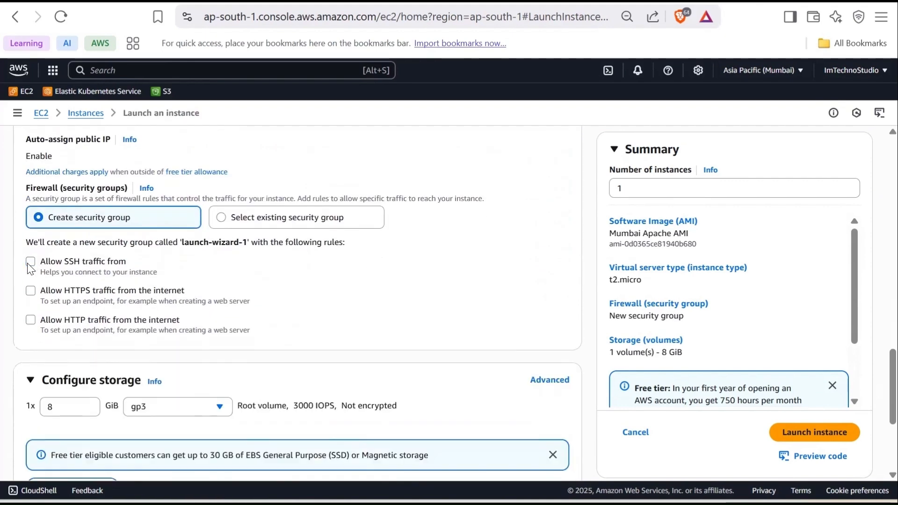
left_click(31, 320)
scroll(451, 308, "down", 5)
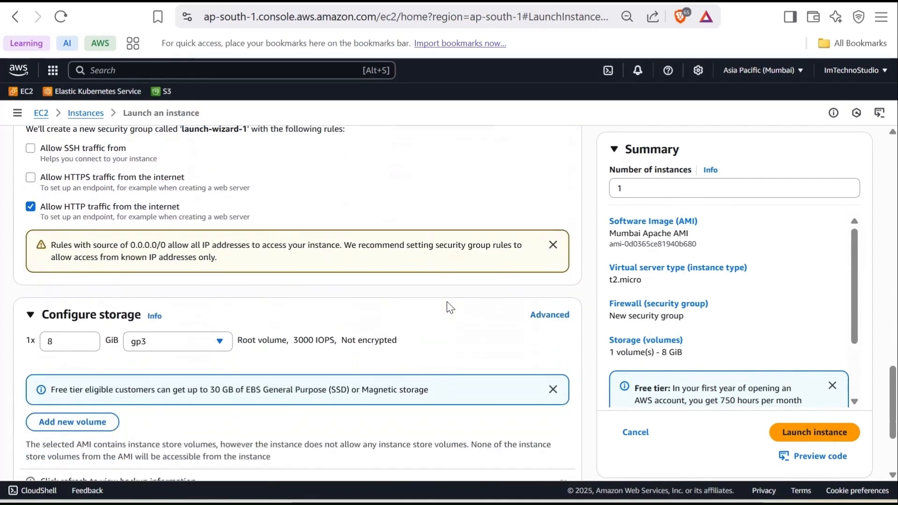
scroll(608, 356, "down", 1)
left_click(804, 417)
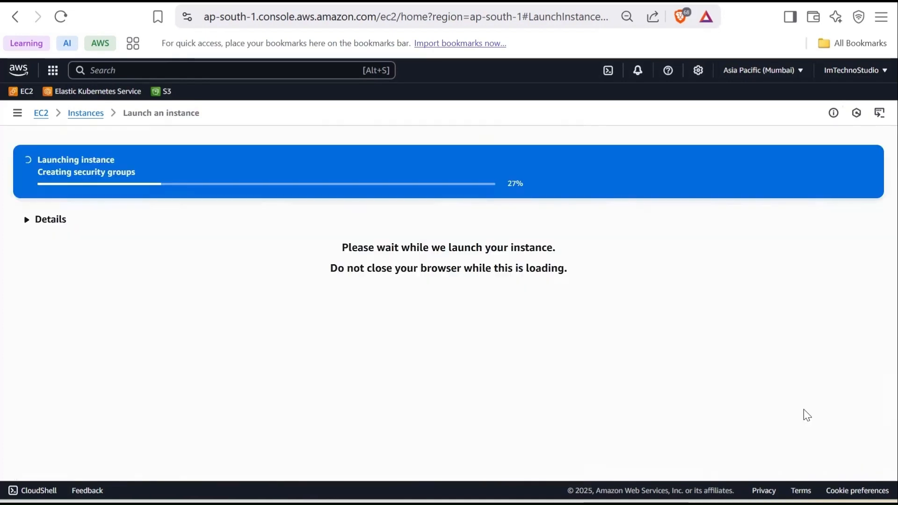
Step: Open the Mumbai Instance's details in the instances list and copy its public IPv4 address
scroll(748, 427, "down", 5)
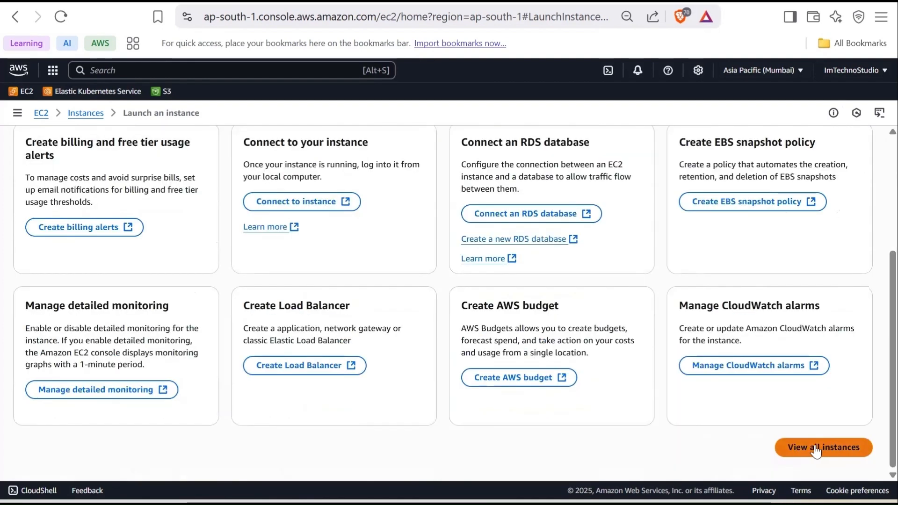
left_click(818, 448)
left_click(487, 213)
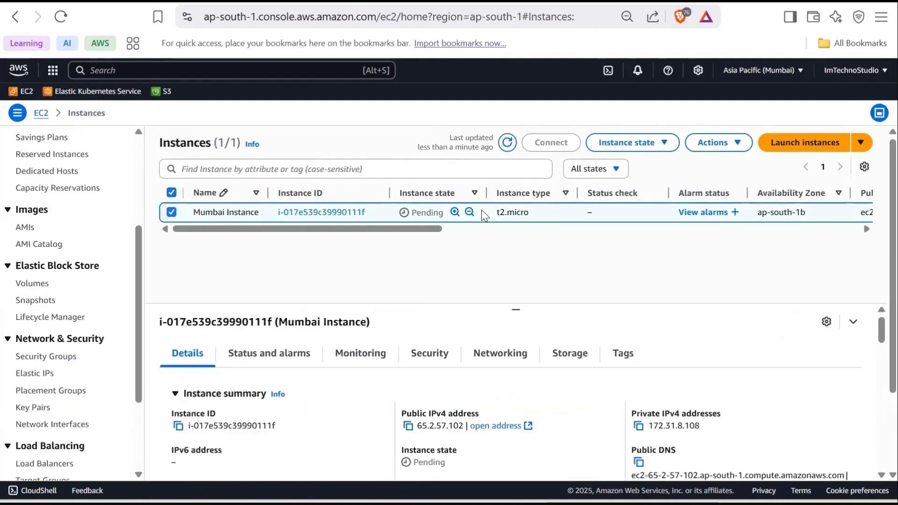
left_click(408, 426)
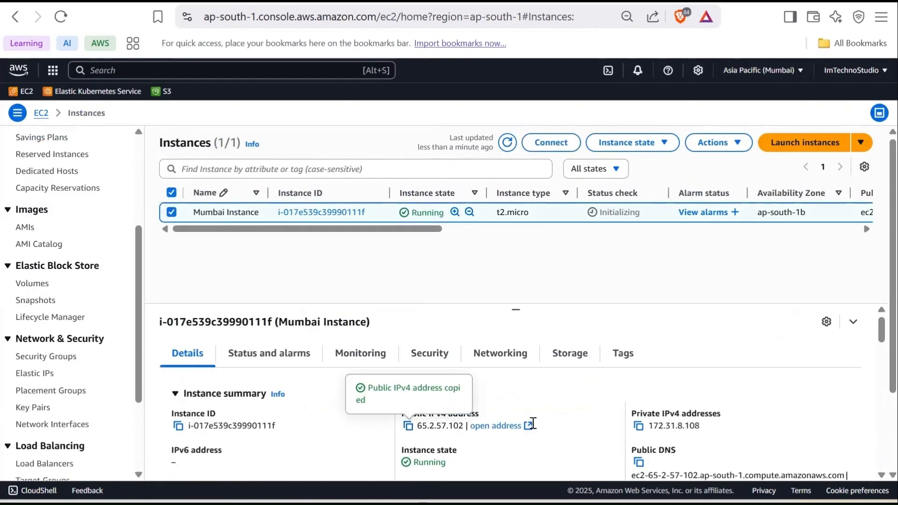
key("ctrl+t")
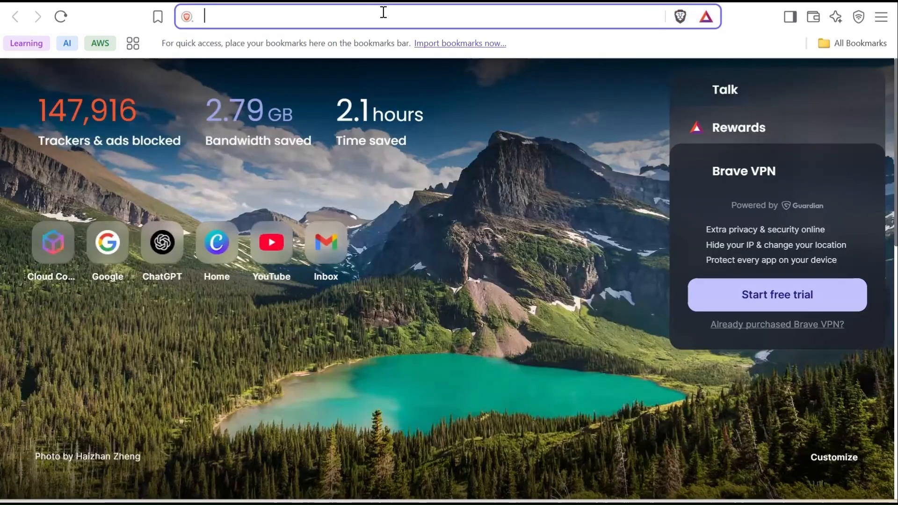
Step: Paste the instance's public IP into the new tab and load its Apache2 default page
key("ctrl+v")
key("Return")
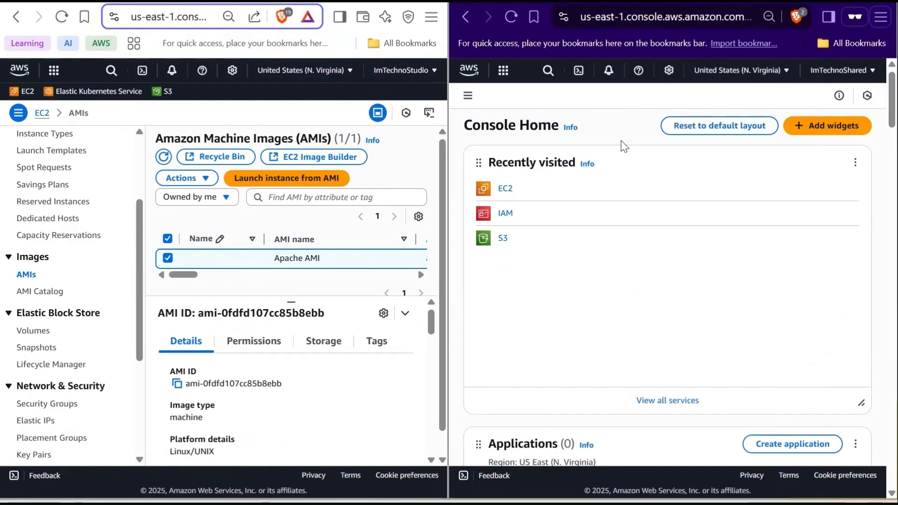
Step: Open the EC2 AMIs page in the second account's window
left_click(548, 70)
type("ec2")
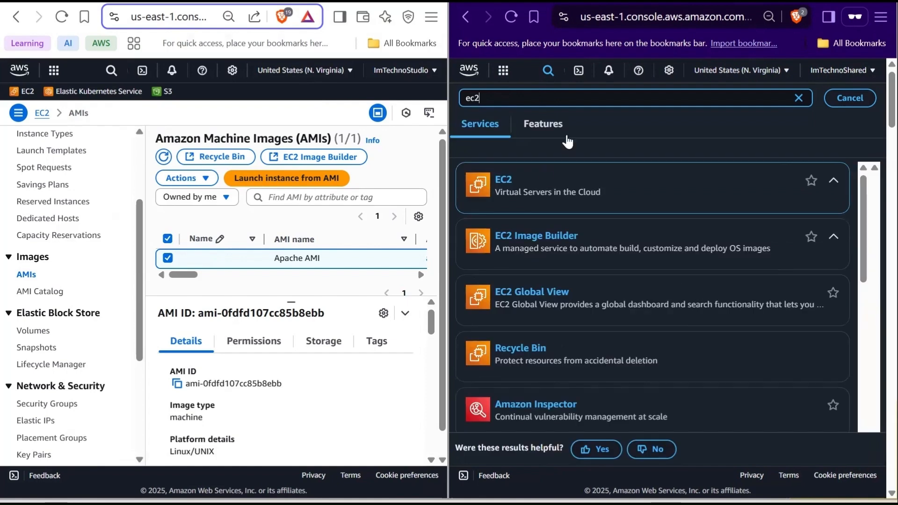
left_click(588, 199)
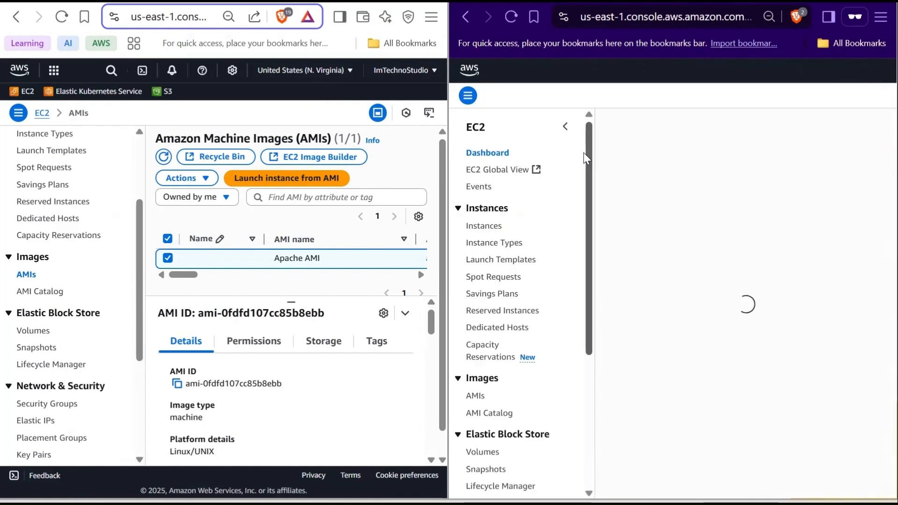
scroll(526, 329, "down", 3)
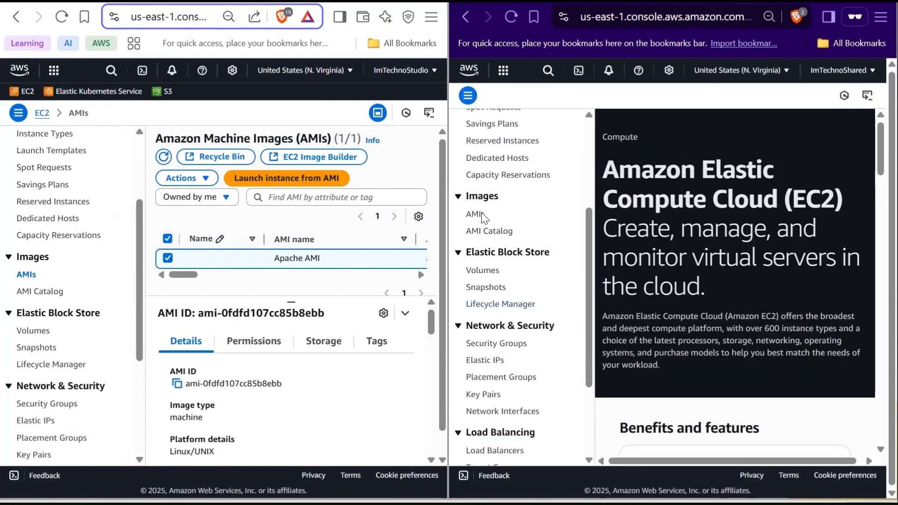
left_click(470, 215)
Step: Collapse the navigation panels in both browser windows
scroll(529, 244, "up", 5)
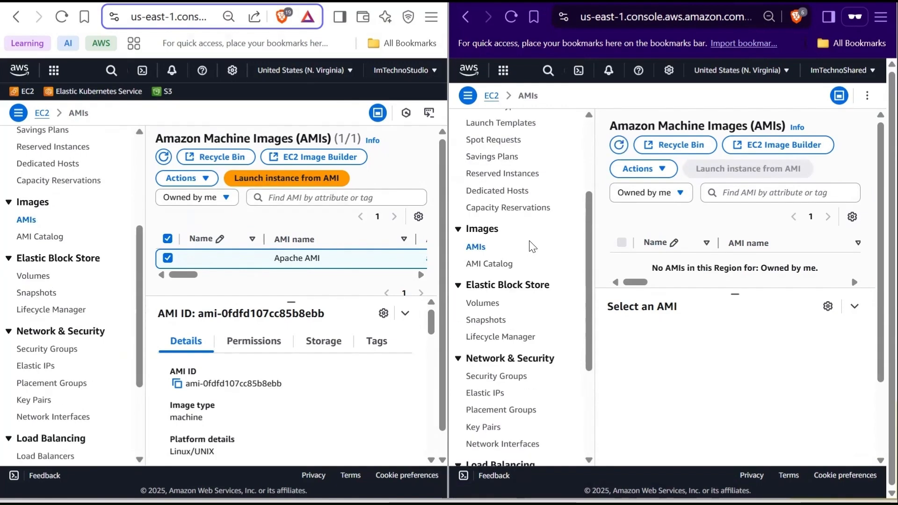
left_click(565, 126)
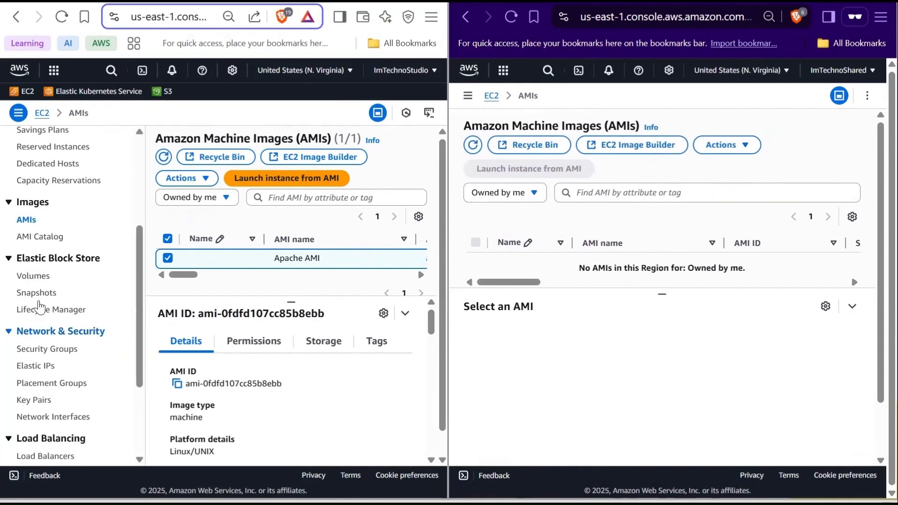
scroll(54, 247, "up", 4)
left_click(116, 148)
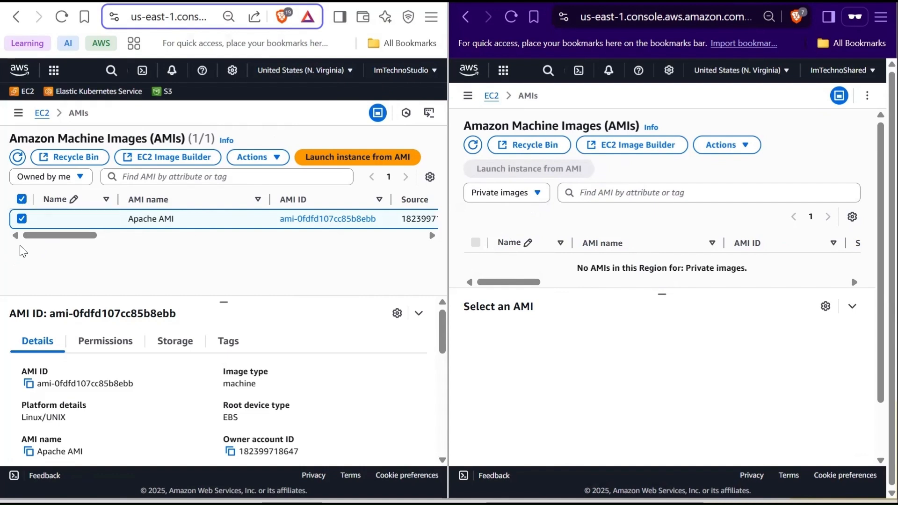
Step: Add the second account's ID to the Apache AMI's permissions, share it, and save the changes
left_click(257, 157)
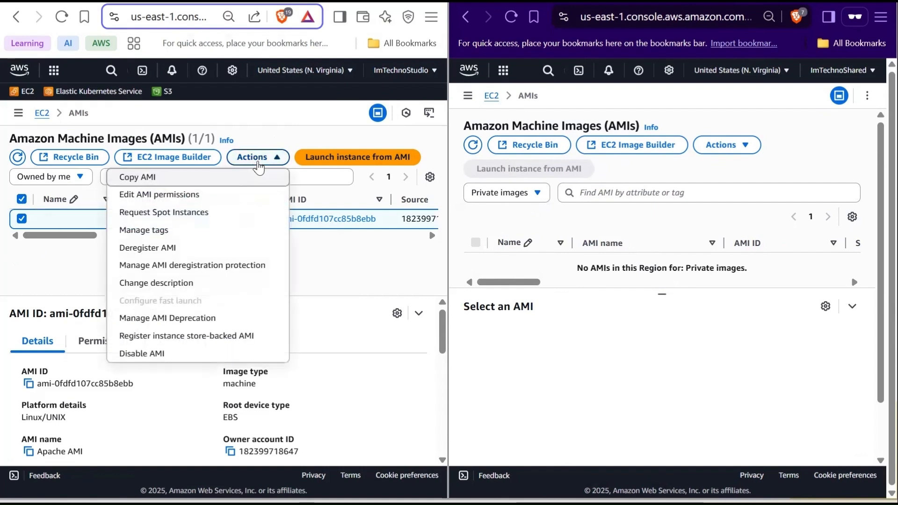
left_click(169, 197)
scroll(141, 260, "down", 4)
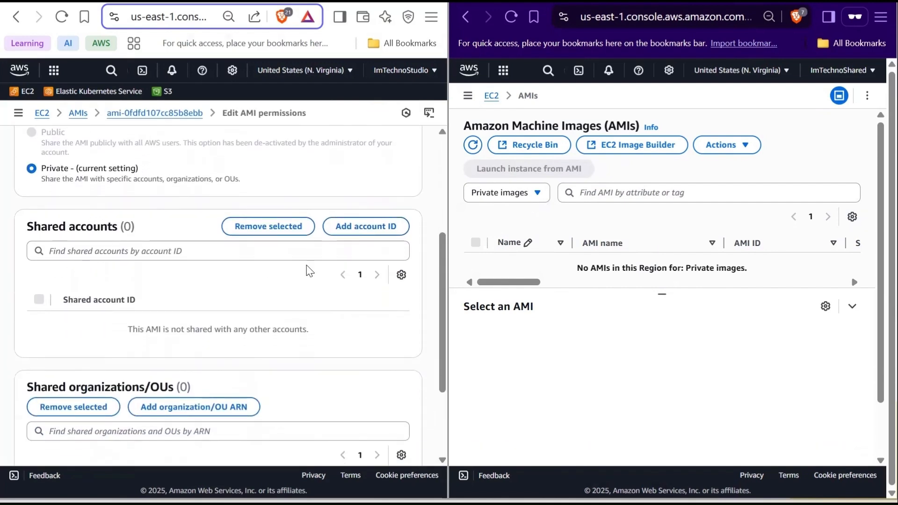
left_click(363, 227)
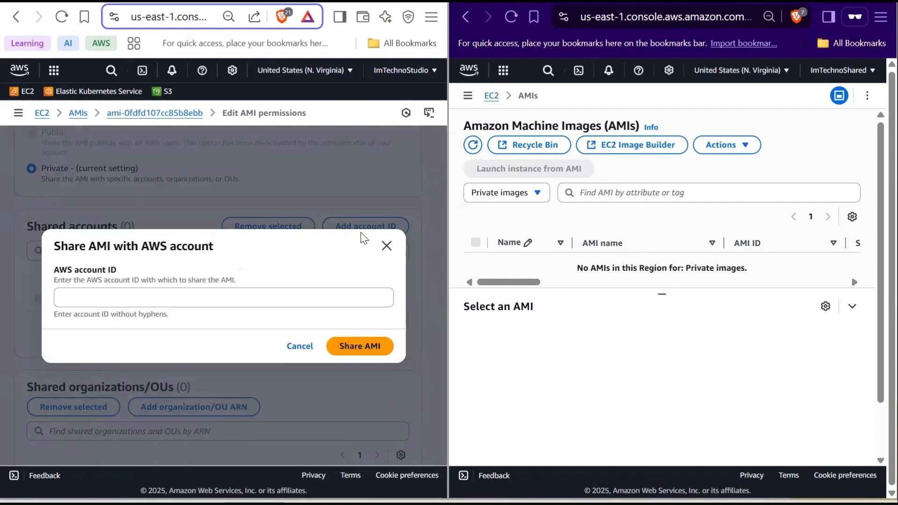
left_click(837, 74)
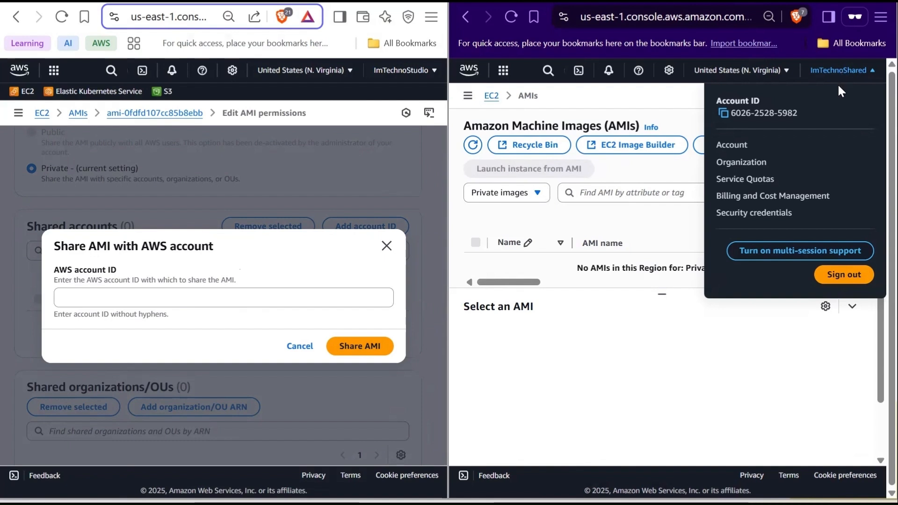
left_click(723, 113)
key("alt+Tab")
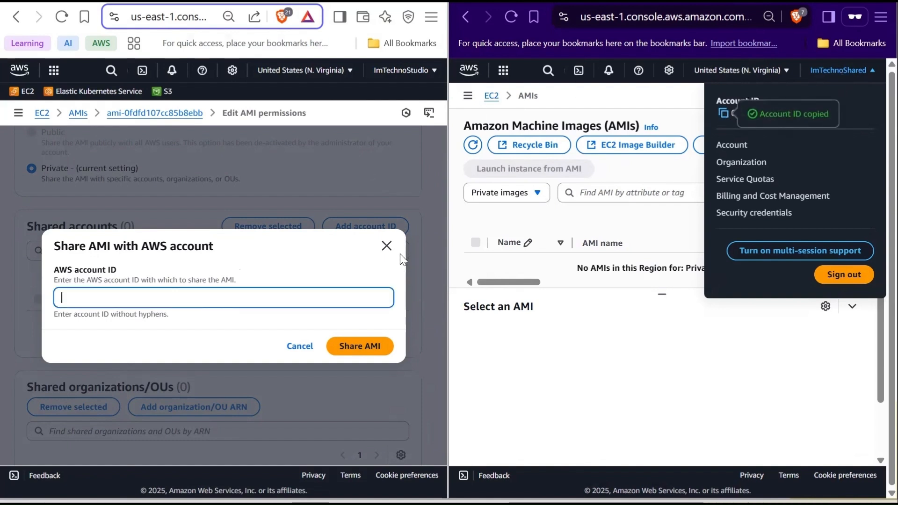
key("ctrl+v")
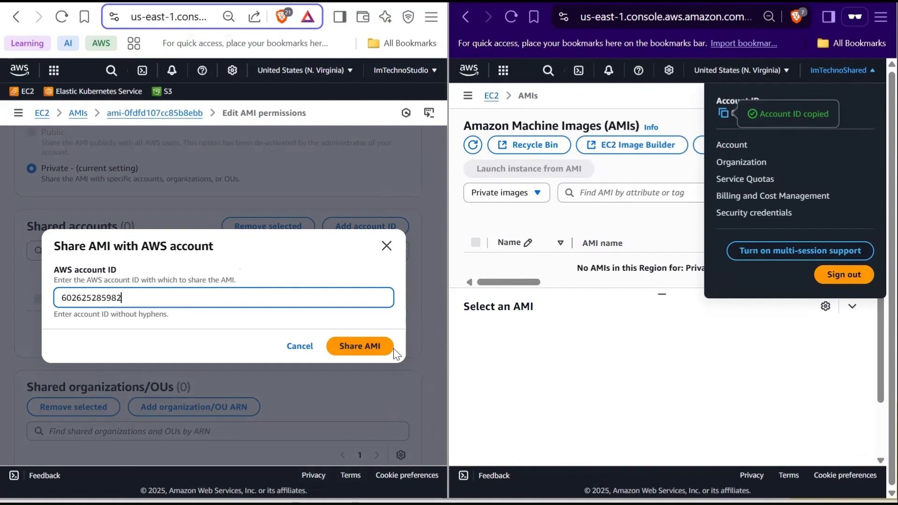
left_click(351, 347)
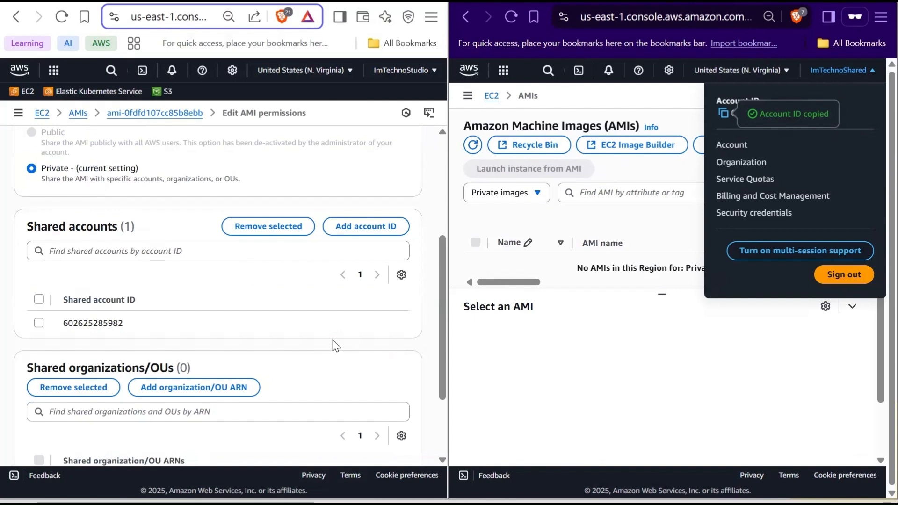
scroll(335, 346, "down", 2)
left_click(374, 433)
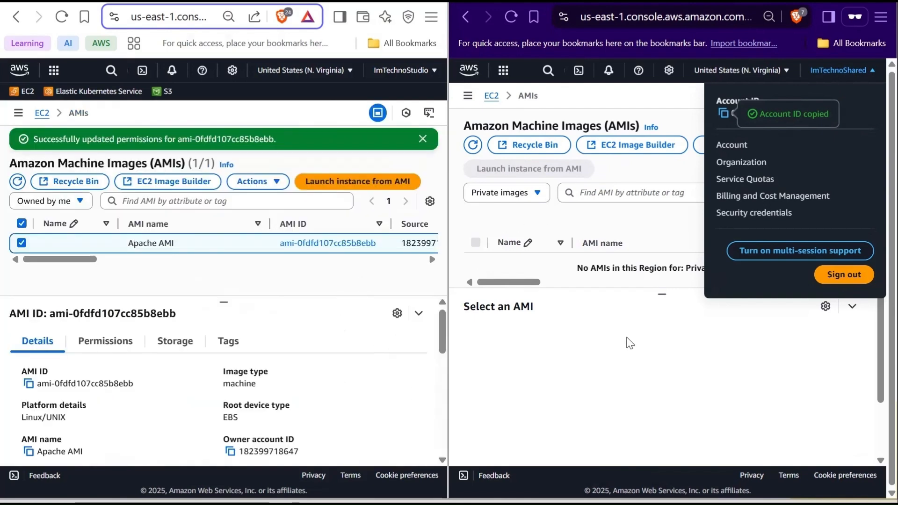
Step: Refresh the second account's AMI list and select the shared Apache AMI
left_click(618, 311)
left_click(476, 148)
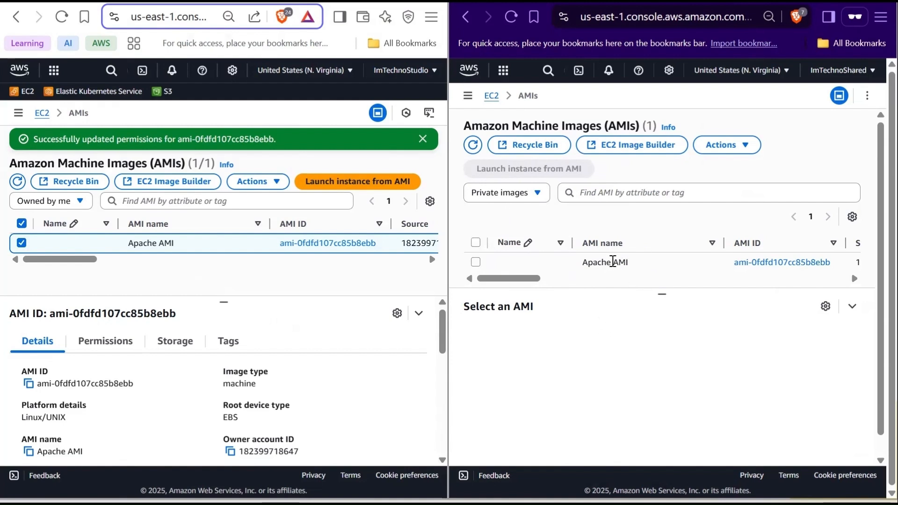
left_click(475, 262)
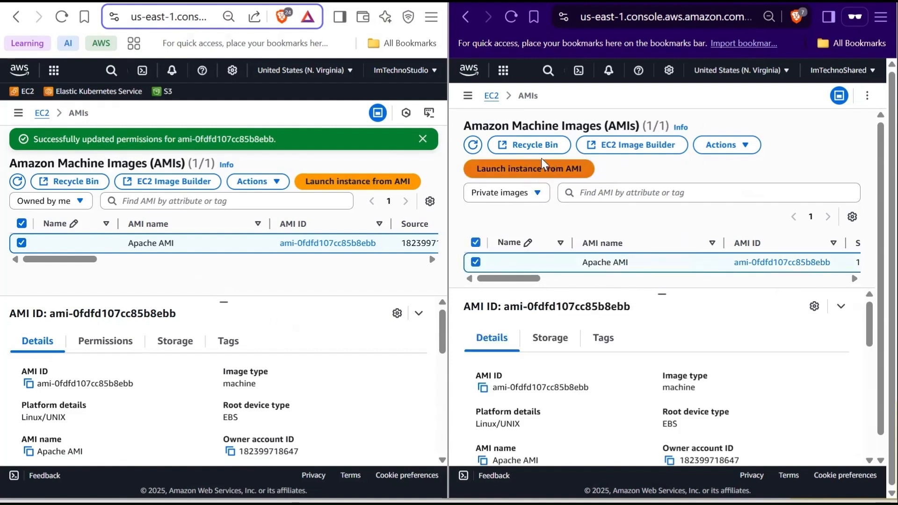